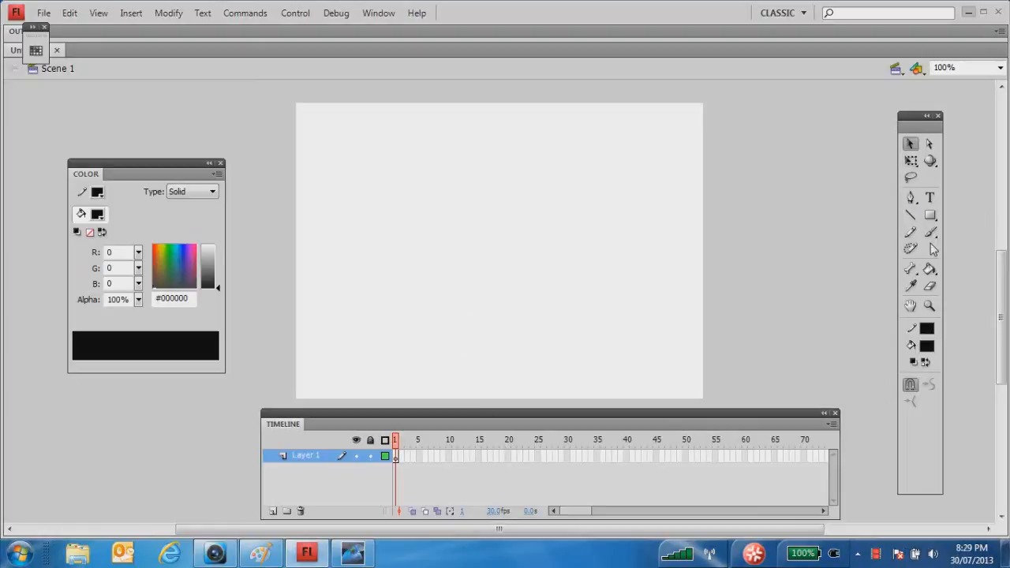
{"action": "left_click", "coordinate": [930, 233]}
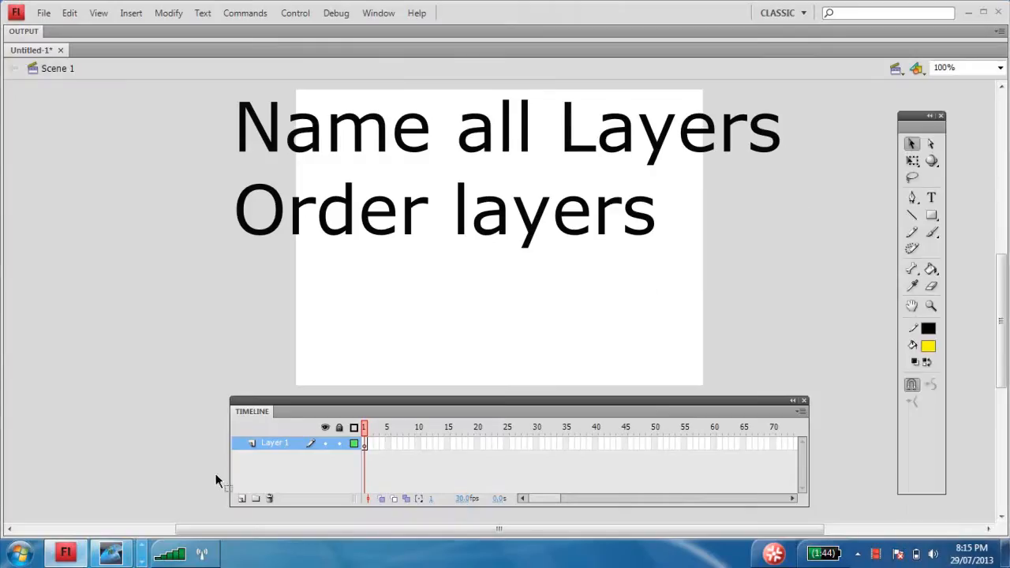
- Rename the existing layer as grass and add a layer named ball above it
{"action": "double_click", "coordinate": [276, 444]}
{"action": "type", "text": "grass"}
{"action": "key", "text": "Return"}
{"action": "left_click", "coordinate": [242, 498]}
{"action": "double_click", "coordinate": [272, 444]}
{"action": "type", "text": "ball"}
{"action": "key", "text": "Return"}
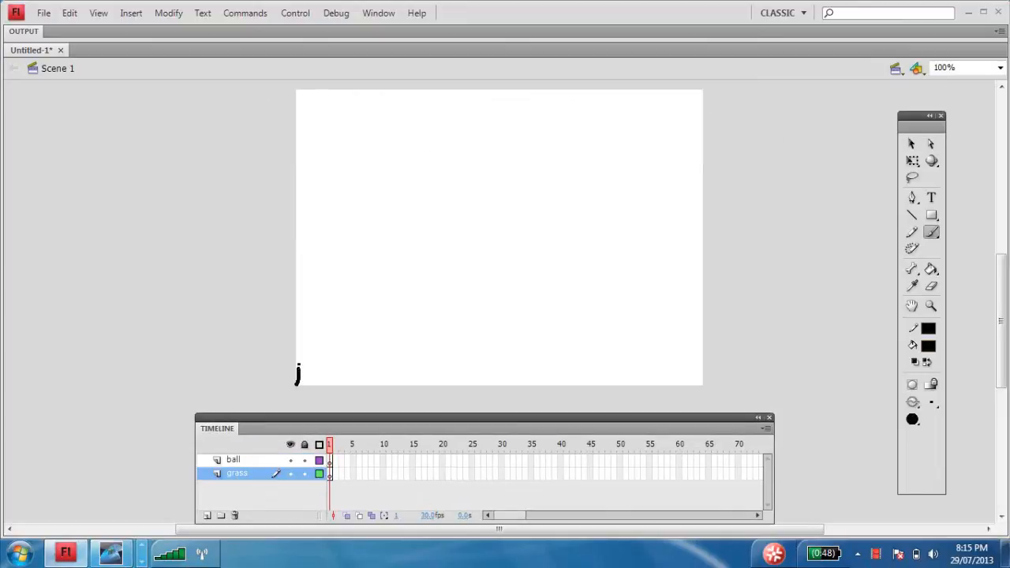
- Brush a closed, jagged black grass outline across the lower stage on the grass layer and fill it with green
{"action": "mouse_move", "coordinate": [297, 364]}
{"action": "left_mouse_down"}
{"action": "mouse_move", "coordinate": [296, 335]}
{"action": "mouse_move", "coordinate": [311, 344]}
{"action": "mouse_move", "coordinate": [321, 331]}
{"action": "mouse_move", "coordinate": [338, 352]}
{"action": "mouse_move", "coordinate": [353, 335]}
{"action": "mouse_move", "coordinate": [412, 344]}
{"action": "mouse_move", "coordinate": [481, 319]}
{"action": "mouse_move", "coordinate": [526, 336]}
{"action": "mouse_move", "coordinate": [711, 311]}
{"action": "mouse_move", "coordinate": [716, 393]}
{"action": "left_mouse_up"}
{"action": "mouse_move", "coordinate": [296, 384]}
{"action": "left_mouse_down"}
{"action": "mouse_move", "coordinate": [477, 406]}
{"action": "mouse_move", "coordinate": [714, 390]}
{"action": "left_mouse_up"}
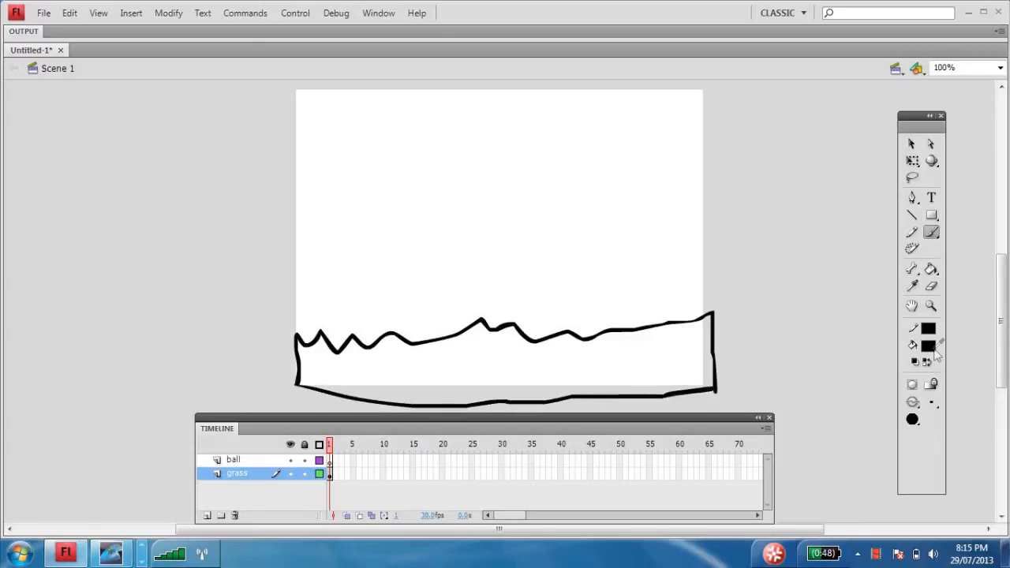
{"action": "left_click", "coordinate": [933, 347]}
{"action": "left_click", "coordinate": [855, 383]}
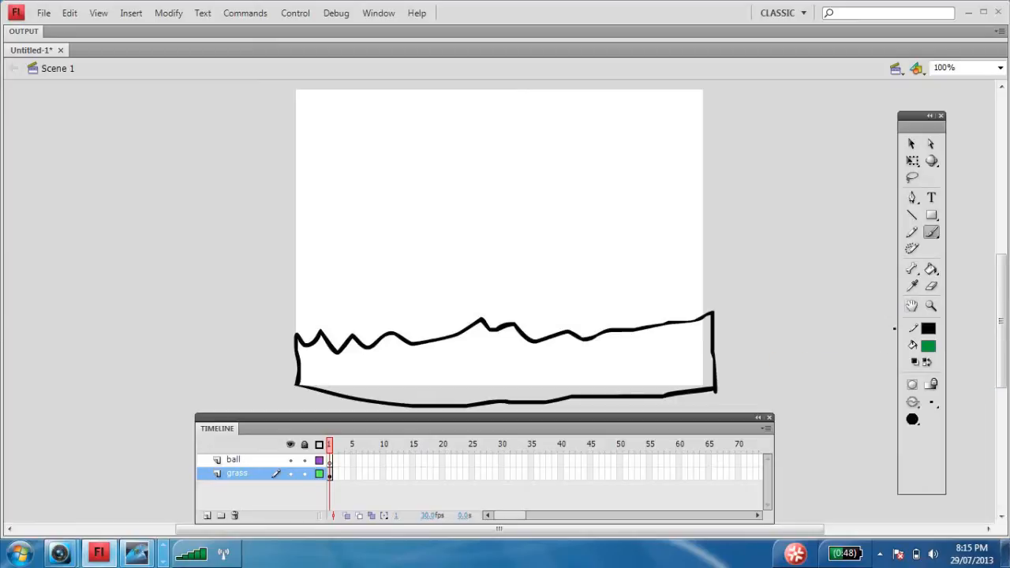
{"action": "left_click", "coordinate": [930, 269]}
{"action": "left_click", "coordinate": [645, 344]}
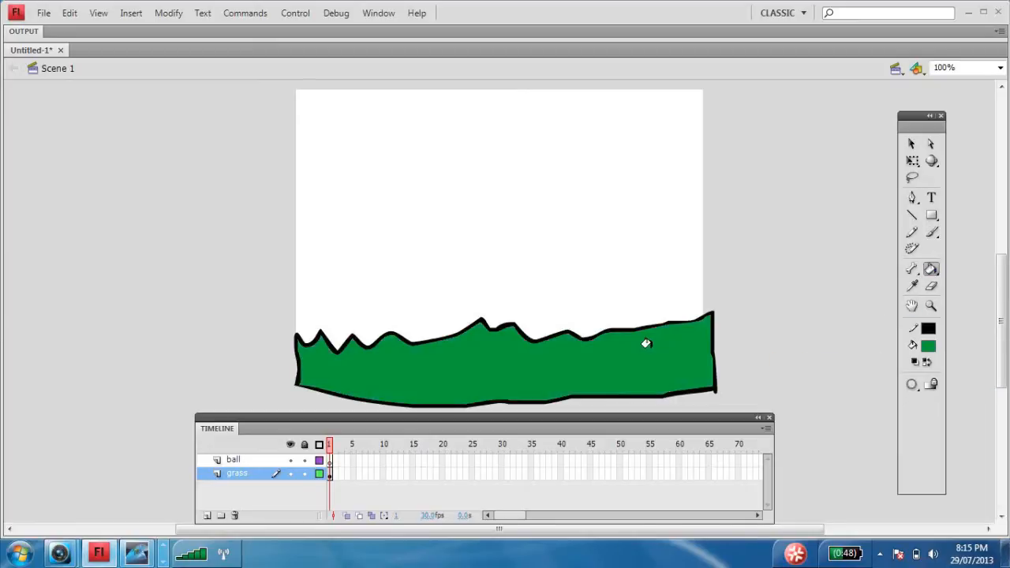
- Lock the grass layer and draw a small circle on the ball layer, above the grass near the stage's left side
{"action": "left_click", "coordinate": [304, 473]}
{"action": "left_click", "coordinate": [250, 460]}
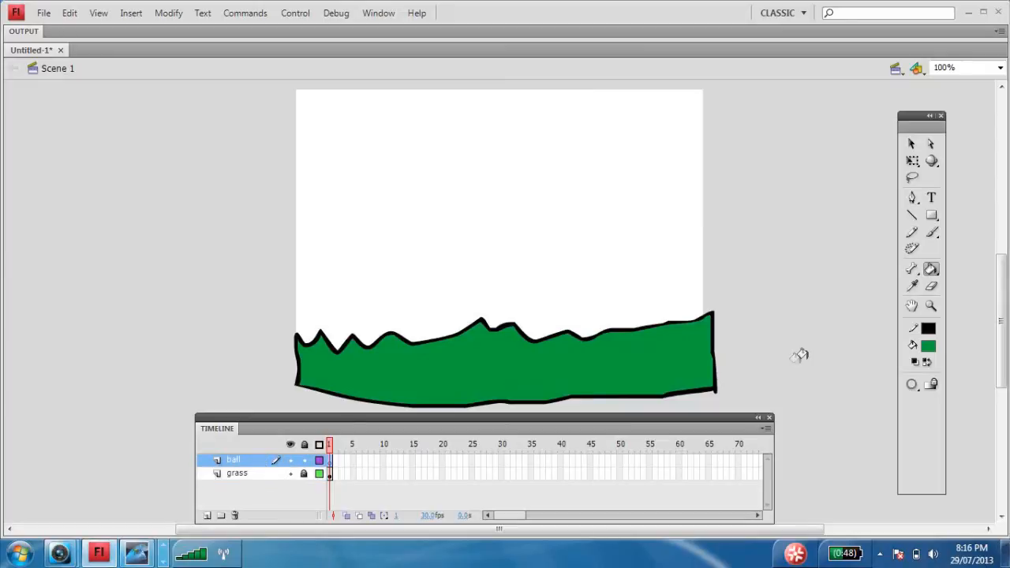
{"action": "left_click", "coordinate": [930, 216]}
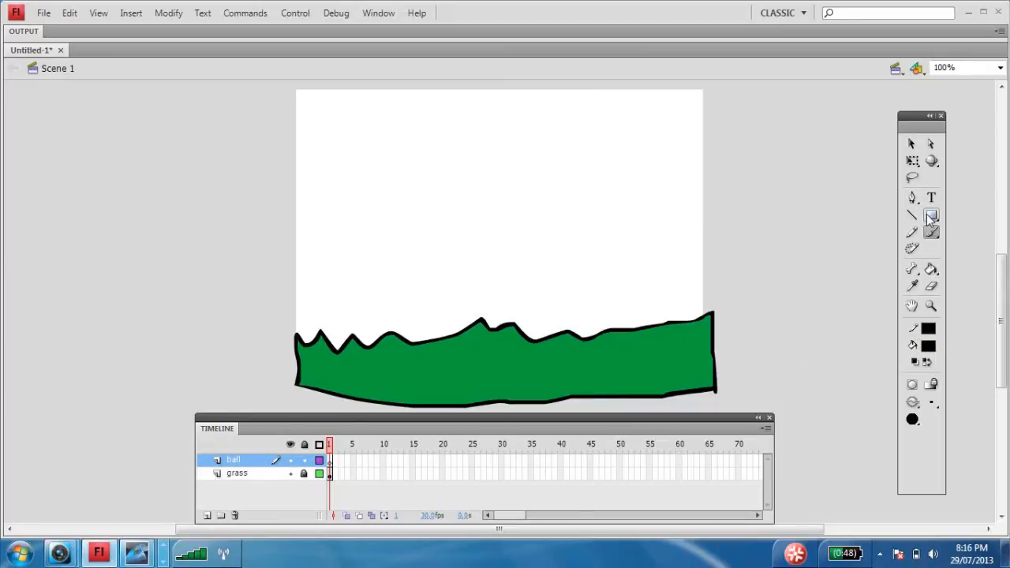
{"action": "left_click", "coordinate": [806, 232]}
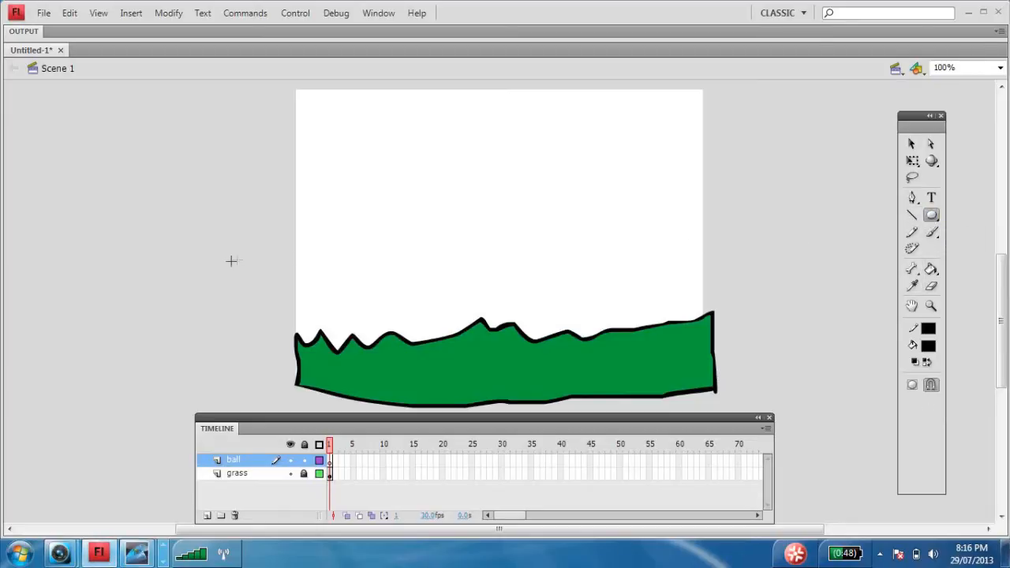
{"action": "left_click_drag", "start_coordinate": [344, 261], "coordinate": [385, 303]}
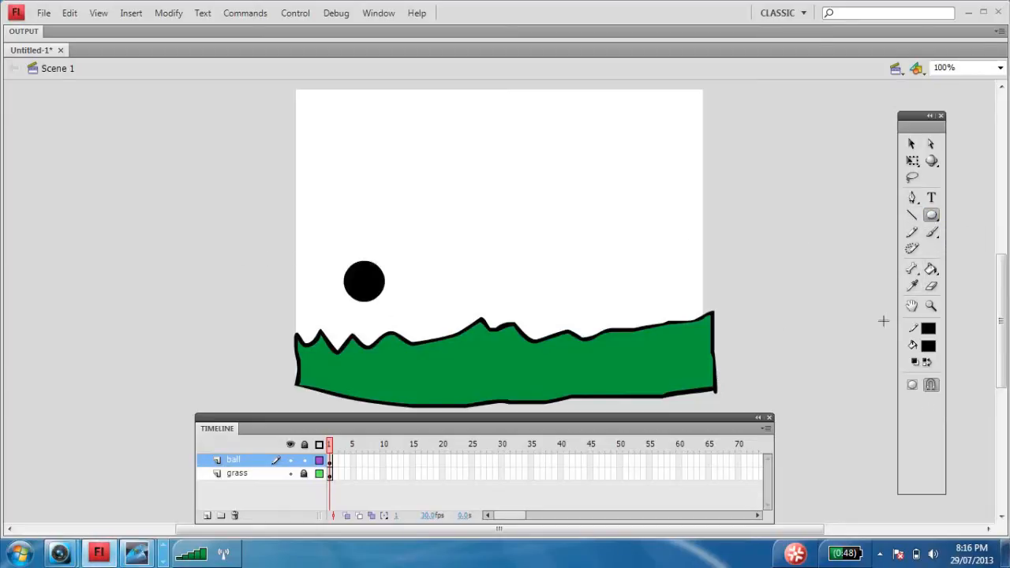
- Fill the circle on the ball layer with red using the Paint Bucket
{"action": "left_click", "coordinate": [934, 344]}
{"action": "left_click", "coordinate": [785, 443]}
{"action": "left_click", "coordinate": [930, 269]}
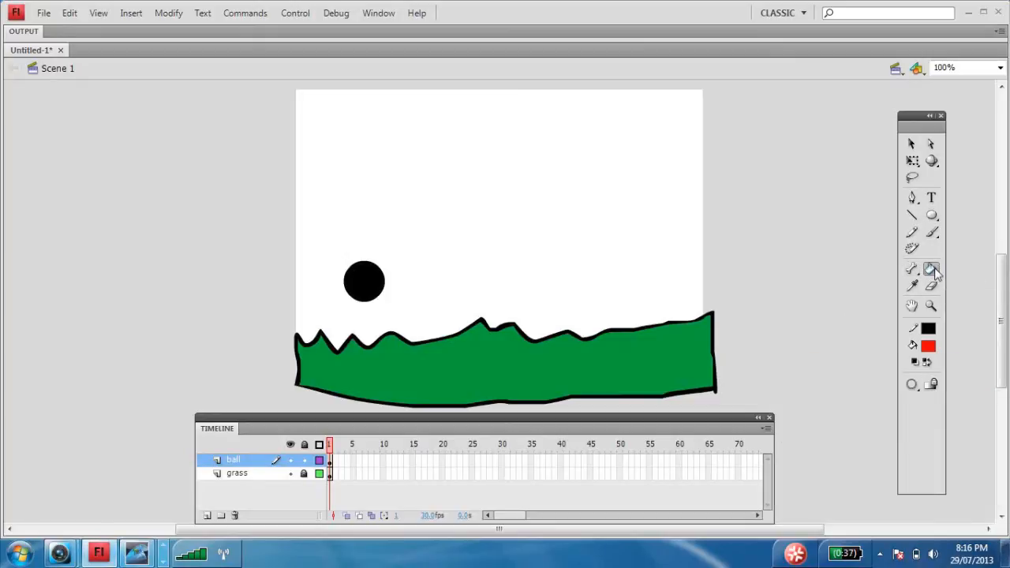
{"action": "left_click", "coordinate": [355, 272]}
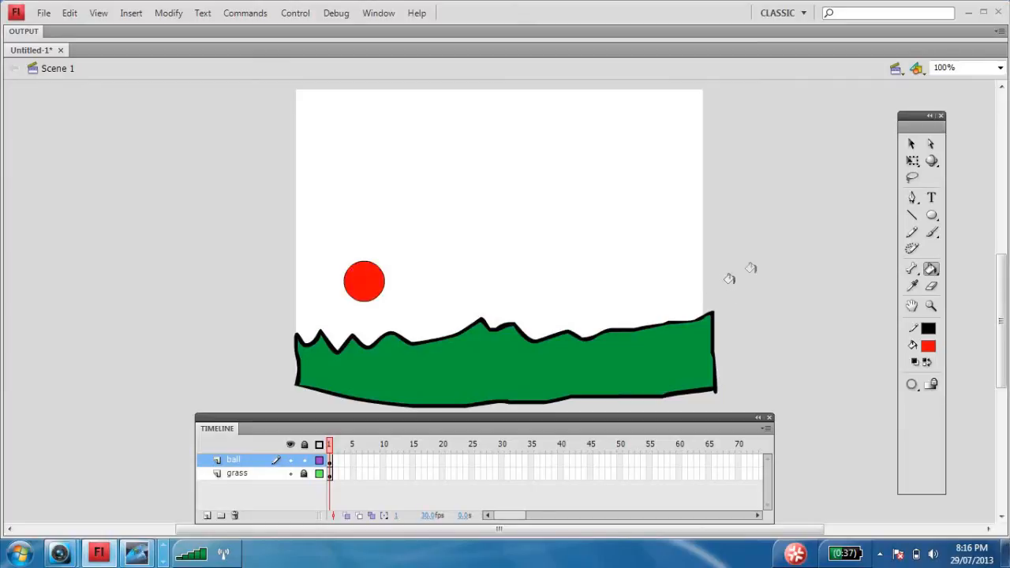
- Move the ball layer beneath the grass layer, shift the ball slightly left, and restore the ball layer above grass
{"action": "left_click", "coordinate": [911, 142]}
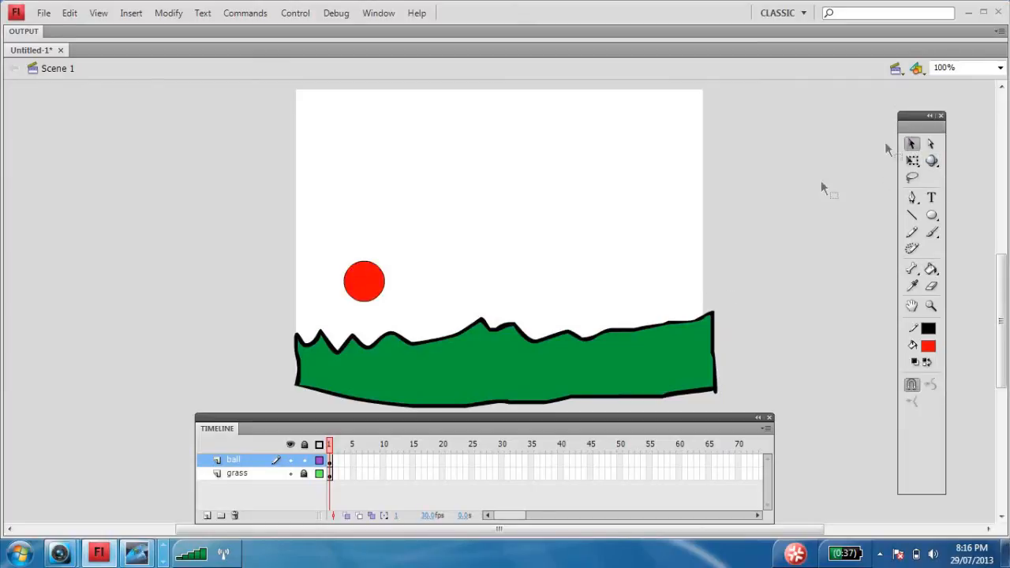
{"action": "left_click_drag", "start_coordinate": [317, 250], "coordinate": [370, 291]}
{"action": "left_click_drag", "start_coordinate": [251, 465], "coordinate": [249, 483]}
{"action": "left_click_drag", "start_coordinate": [383, 282], "coordinate": [348, 282]}
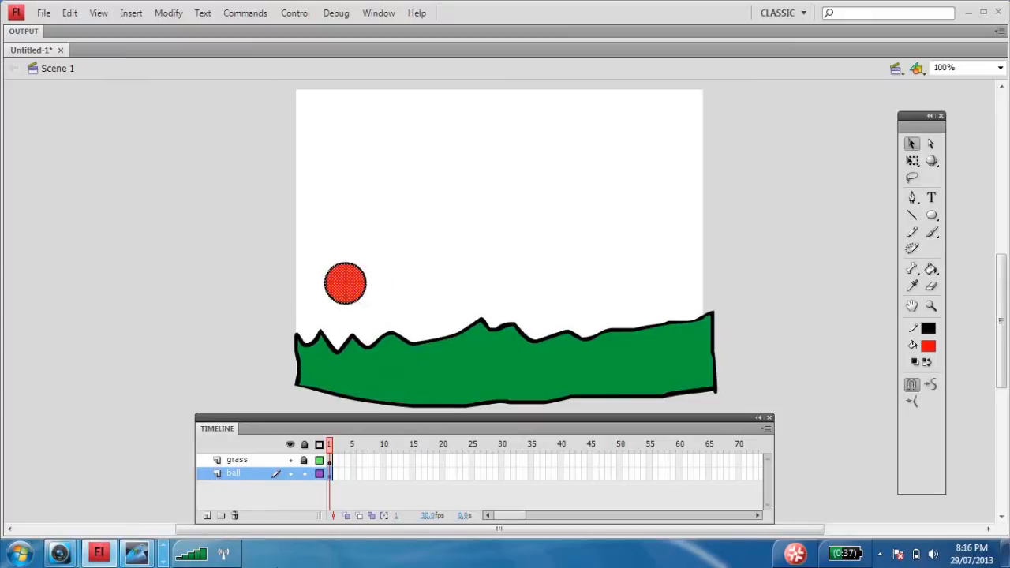
{"action": "left_click_drag", "start_coordinate": [240, 460], "coordinate": [252, 485]}
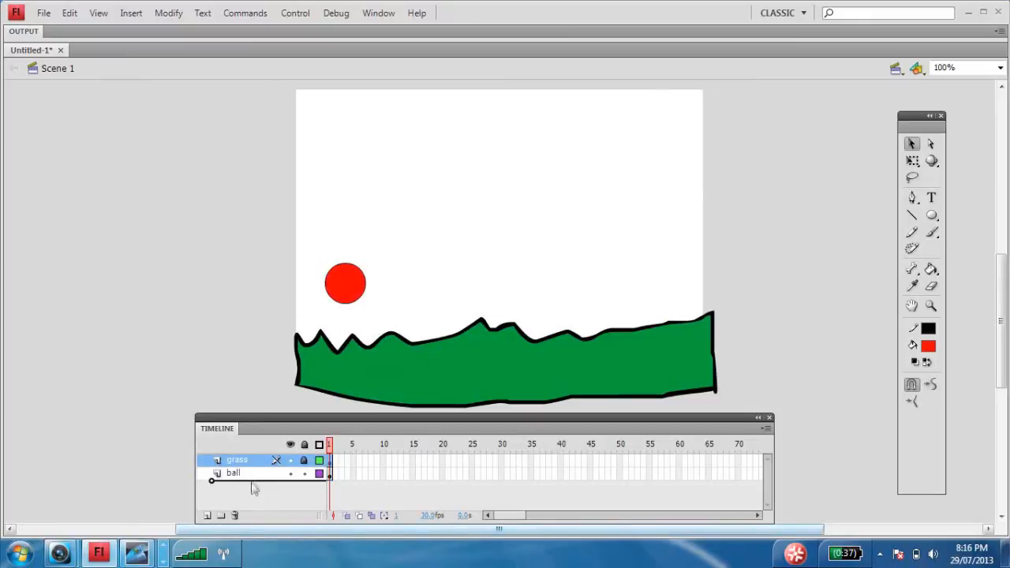
- Insert a keyframe at frame 49 on the grass layer
{"action": "left_click", "coordinate": [635, 481]}
{"action": "right_click", "coordinate": [632, 478]}
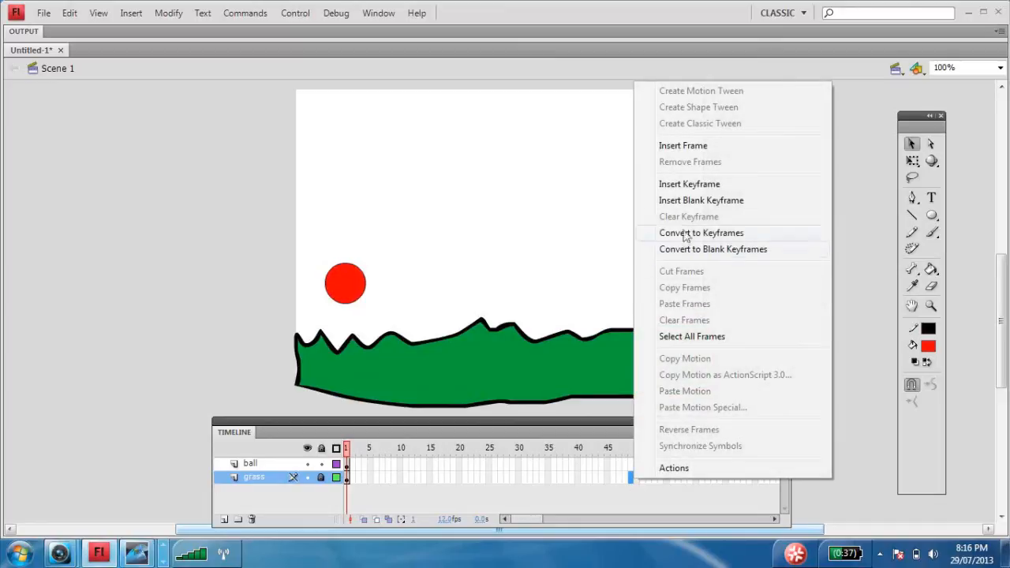
{"action": "left_click", "coordinate": [681, 184]}
- Raise the frame 1 ball to the stage's left edge and add a frame 2 keyframe with the ball slightly lower and farther right
{"action": "left_click", "coordinate": [346, 463]}
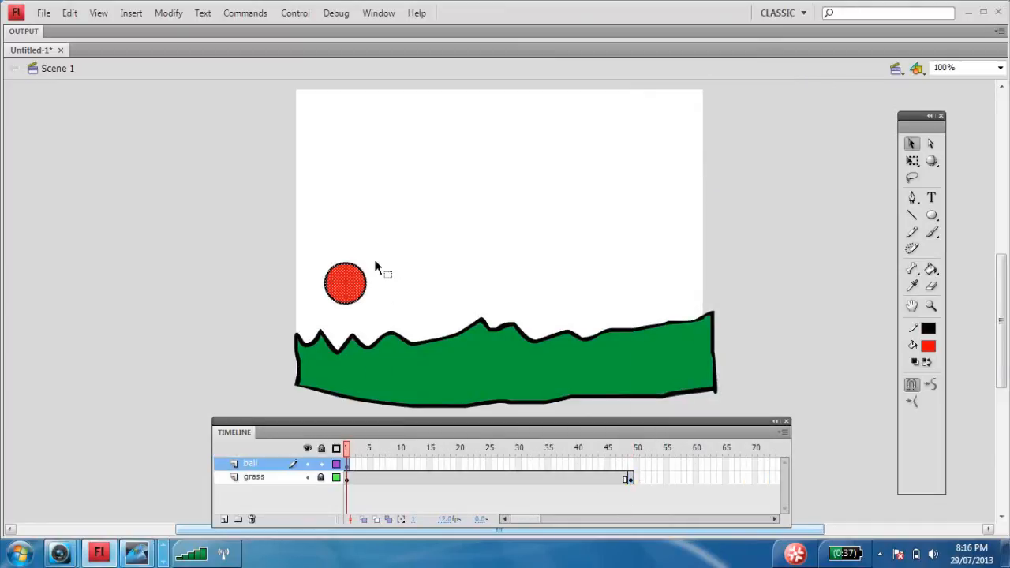
{"action": "left_click_drag", "start_coordinate": [343, 284], "coordinate": [318, 199]}
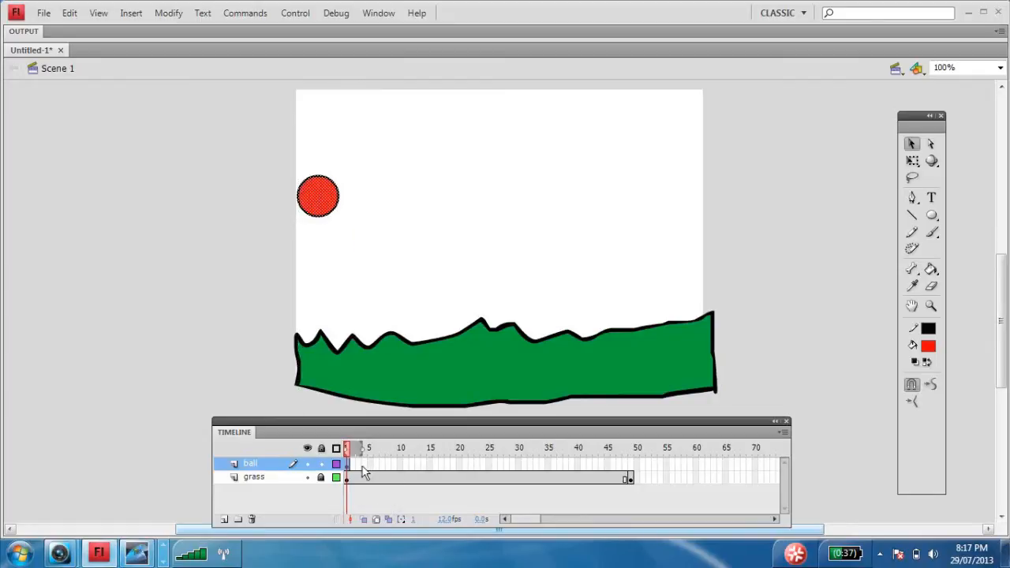
{"action": "left_click", "coordinate": [359, 467]}
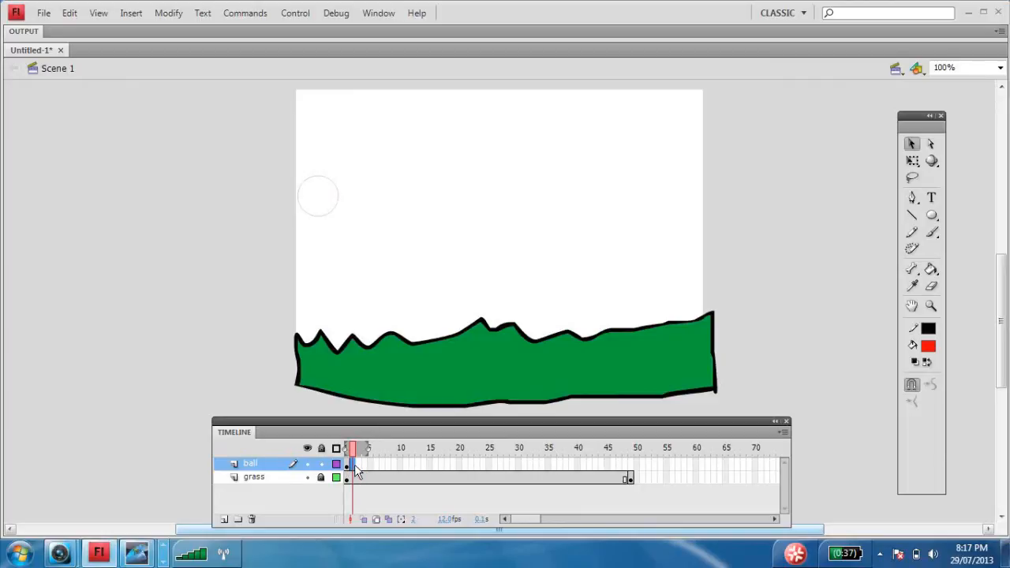
{"action": "key", "text": "F6"}
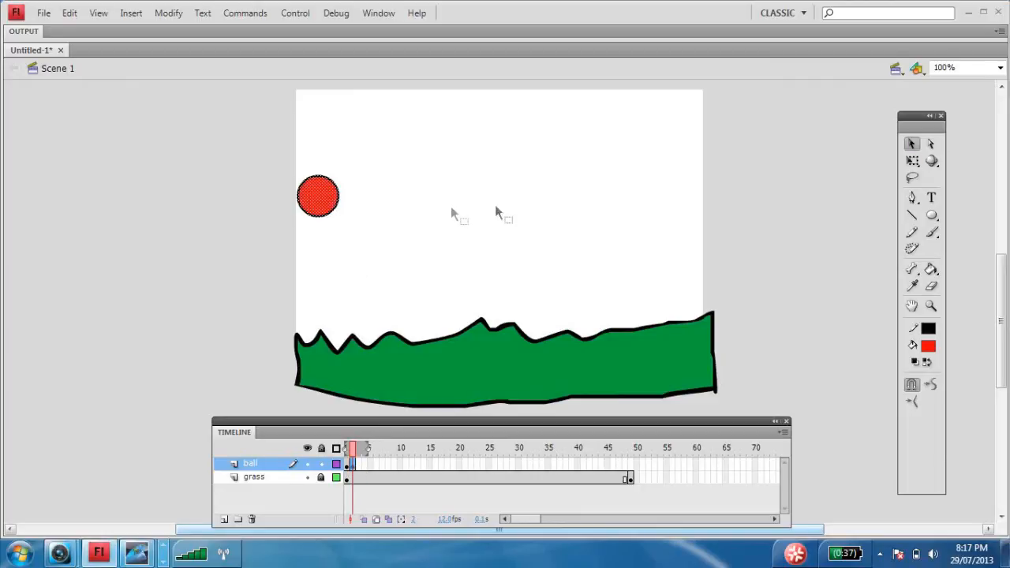
{"action": "left_click_drag", "start_coordinate": [321, 206], "coordinate": [333, 218]}
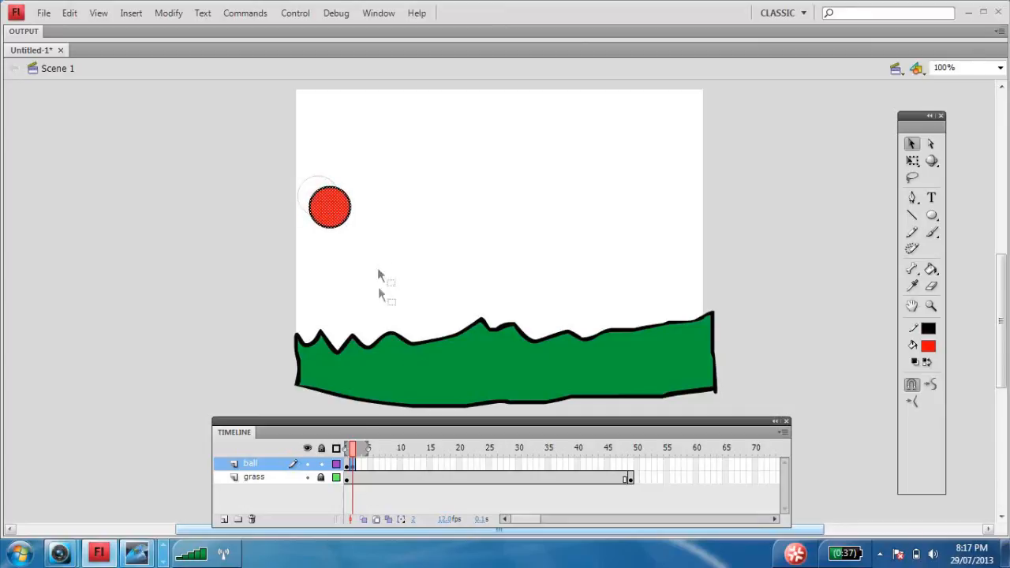
- Add ball-layer keyframes at frames 3 and 4, moving the ball slightly farther down and right in each
{"action": "left_click", "coordinate": [359, 466]}
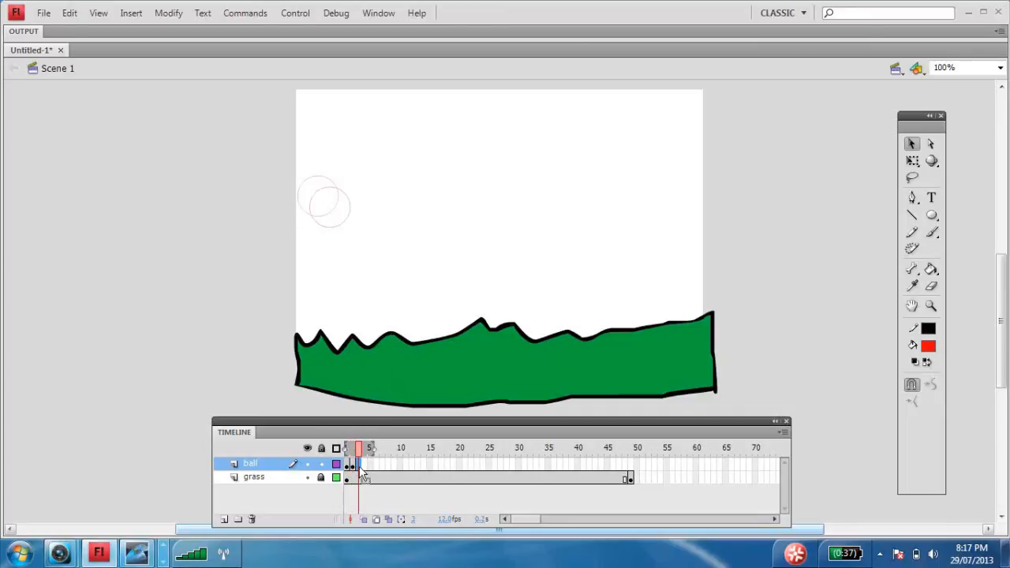
{"action": "key", "text": "F6"}
{"action": "left_click_drag", "start_coordinate": [343, 232], "coordinate": [355, 242]}
{"action": "key", "text": "period"}
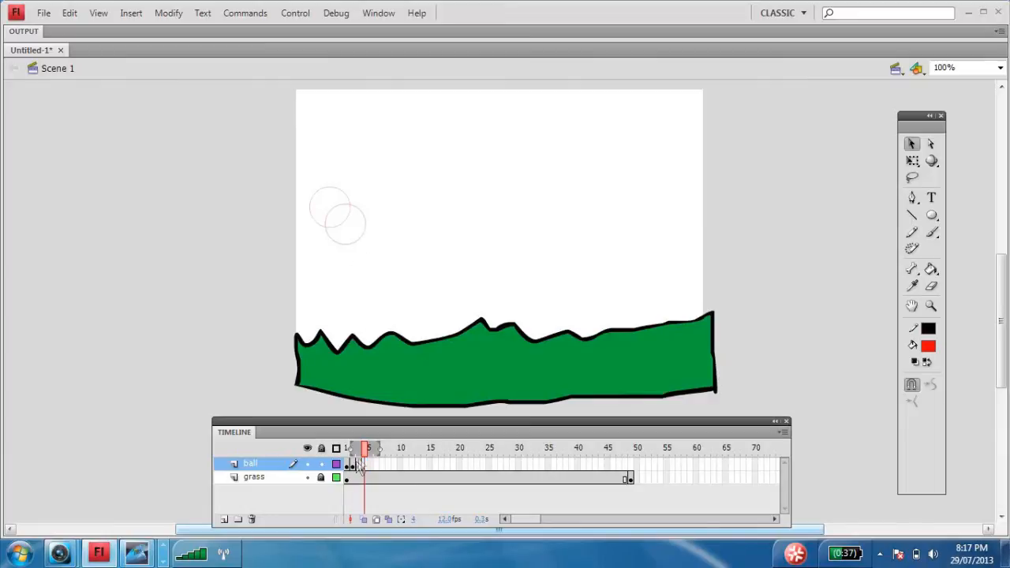
{"action": "key", "text": "F6"}
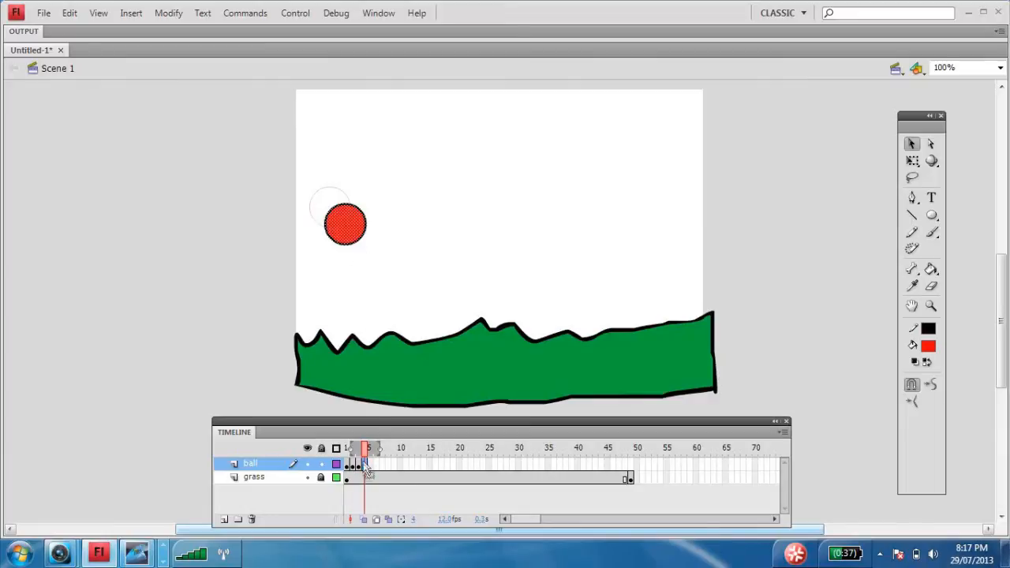
{"action": "left_click_drag", "start_coordinate": [355, 249], "coordinate": [367, 254]}
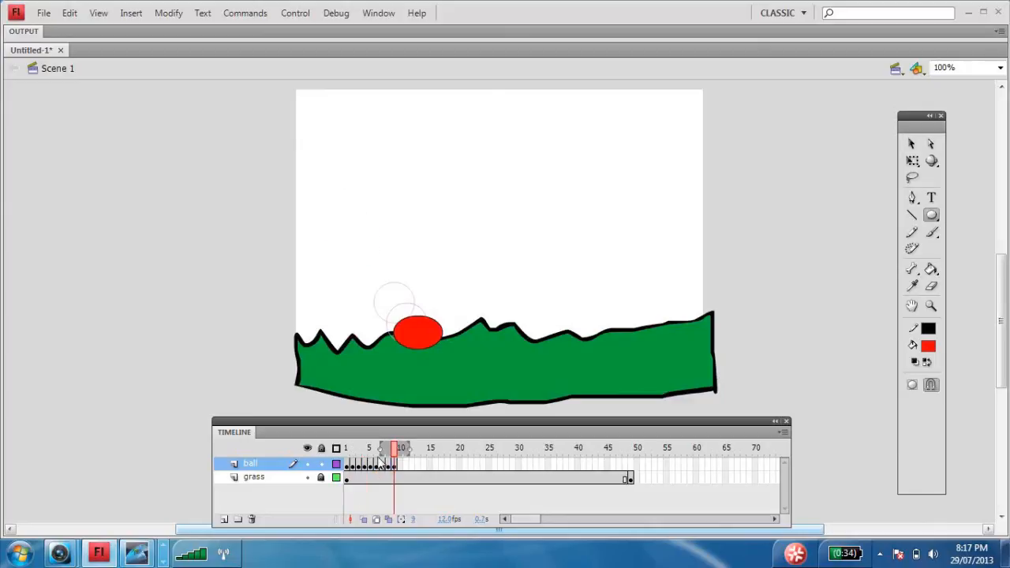
- Add a ball-layer keyframe at frame 10 and rotate the squashed ball slightly counterclockwise with Free Transform
{"action": "left_click", "coordinate": [401, 464]}
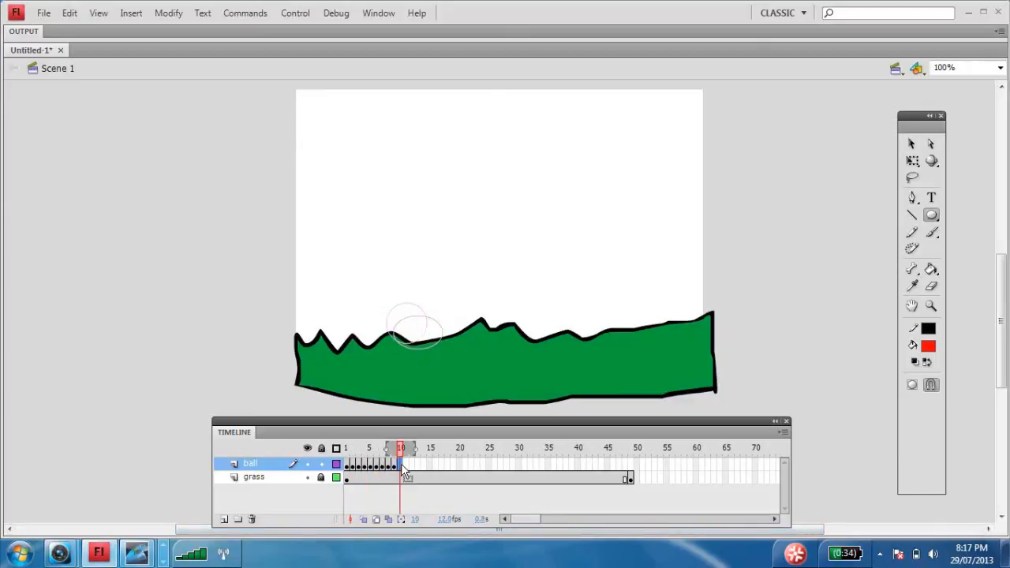
{"action": "key", "text": "F6"}
{"action": "left_click", "coordinate": [911, 143]}
{"action": "left_click", "coordinate": [912, 160]}
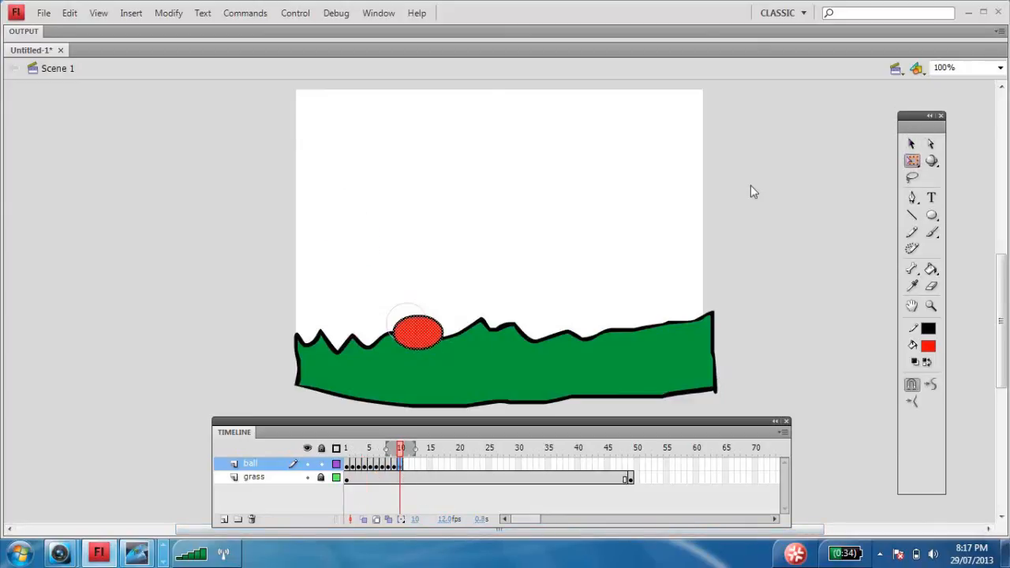
{"action": "left_click", "coordinate": [451, 313]}
{"action": "left_click_drag", "start_coordinate": [367, 297], "coordinate": [478, 368]}
{"action": "left_click_drag", "start_coordinate": [450, 305], "coordinate": [447, 297]}
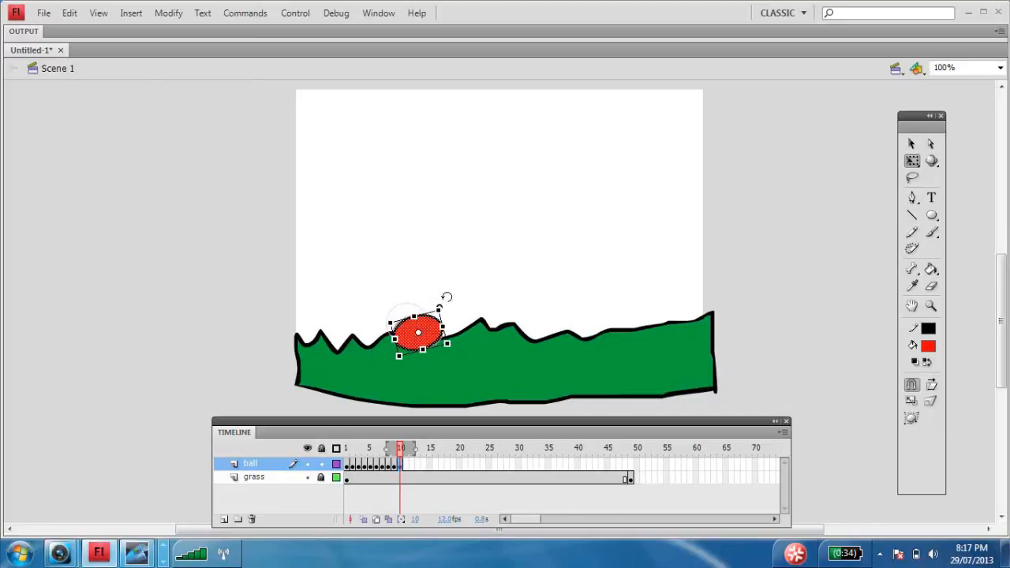
- Add a ball-layer keyframe at frame 11 and move the squashed ball slightly up and right
{"action": "left_click", "coordinate": [406, 463]}
{"action": "key", "text": "F6"}
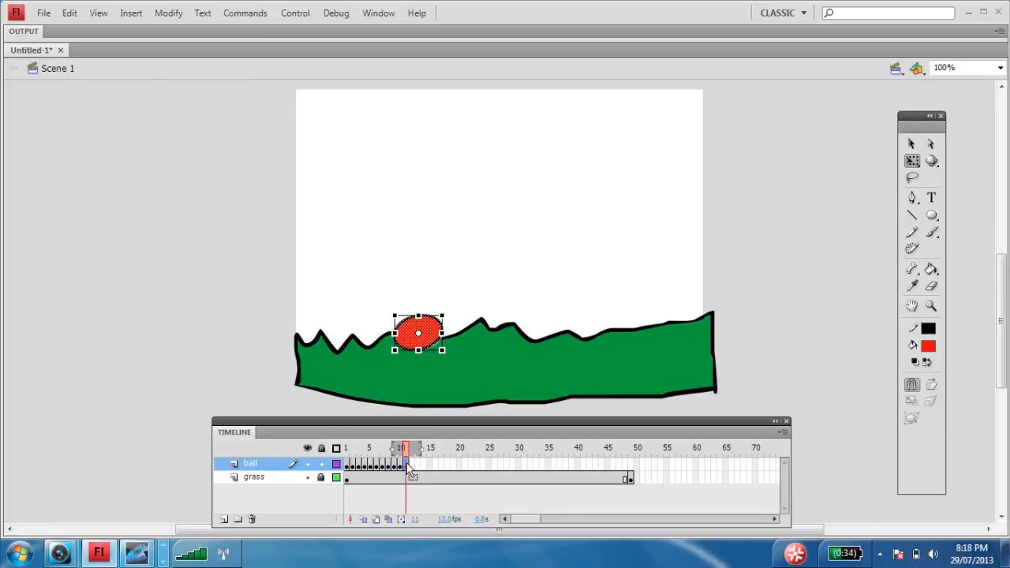
{"action": "left_click_drag", "start_coordinate": [437, 335], "coordinate": [447, 321]}
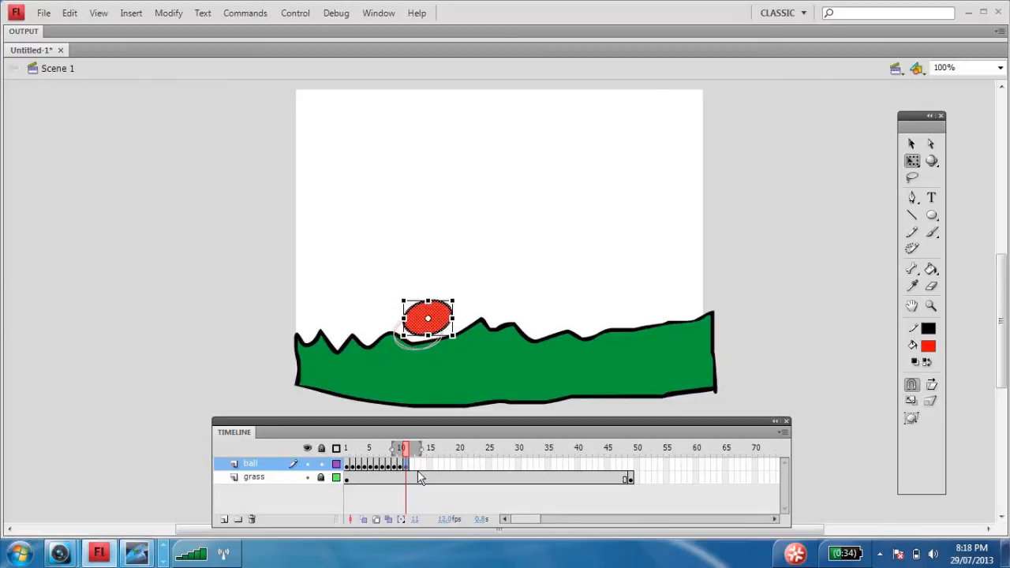
- Add a frame 12 keyframe, nudging, tilting and slightly enlarging the ball; try stretching it taller and undo that stretch
{"action": "left_click", "coordinate": [414, 464]}
{"action": "key", "text": "F6"}
{"action": "left_click_drag", "start_coordinate": [437, 325], "coordinate": [440, 325]}
{"action": "left_click_drag", "start_coordinate": [467, 289], "coordinate": [461, 285]}
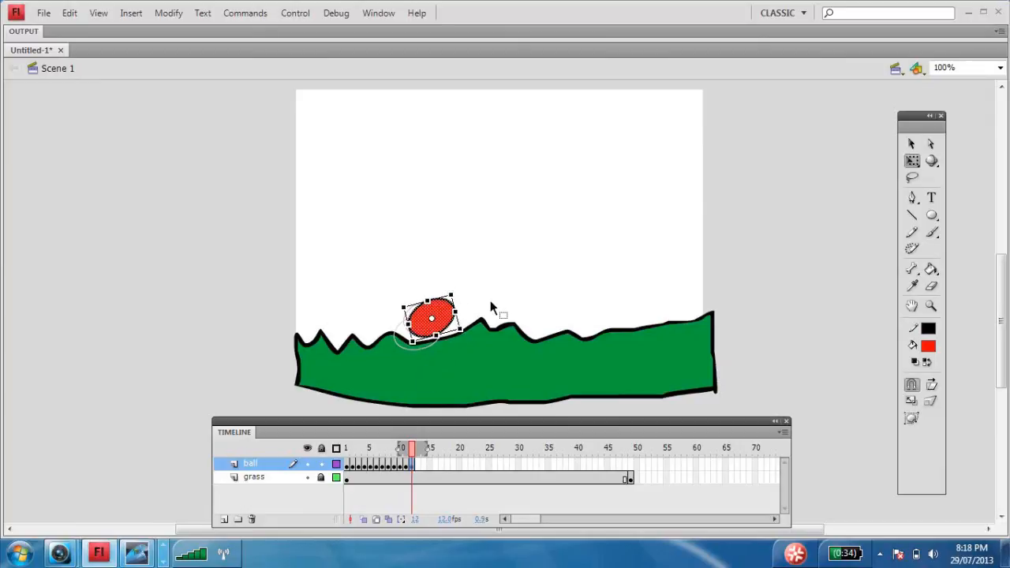
{"action": "mouse_move", "coordinate": [460, 329]}
{"action": "left_mouse_down"}
{"action": "mouse_move", "coordinate": [451, 333]}
{"action": "mouse_move", "coordinate": [465, 333]}
{"action": "left_mouse_up"}
{"action": "left_click_drag", "start_coordinate": [428, 301], "coordinate": [420, 289]}
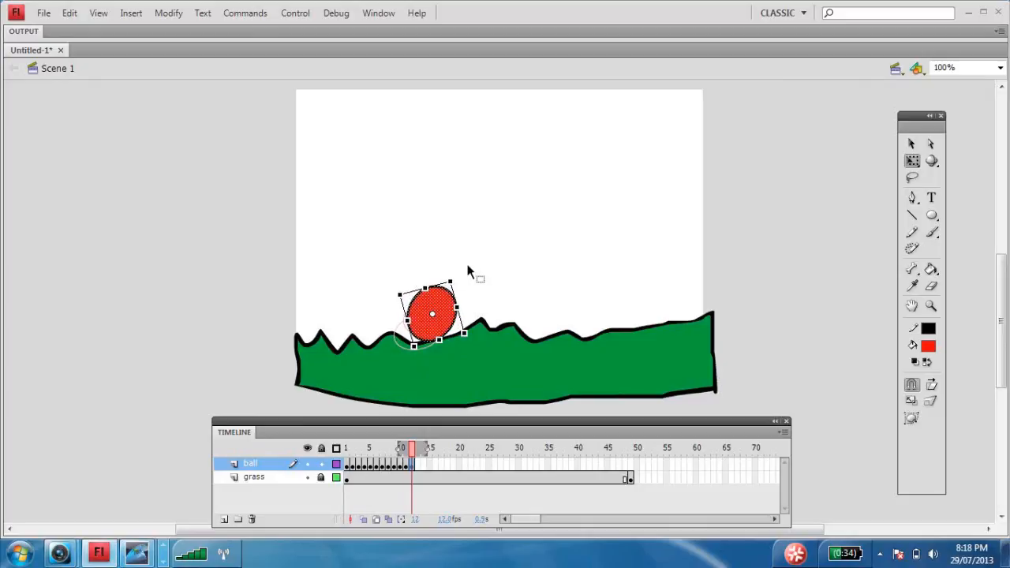
{"action": "key", "text": "ctrl+z"}
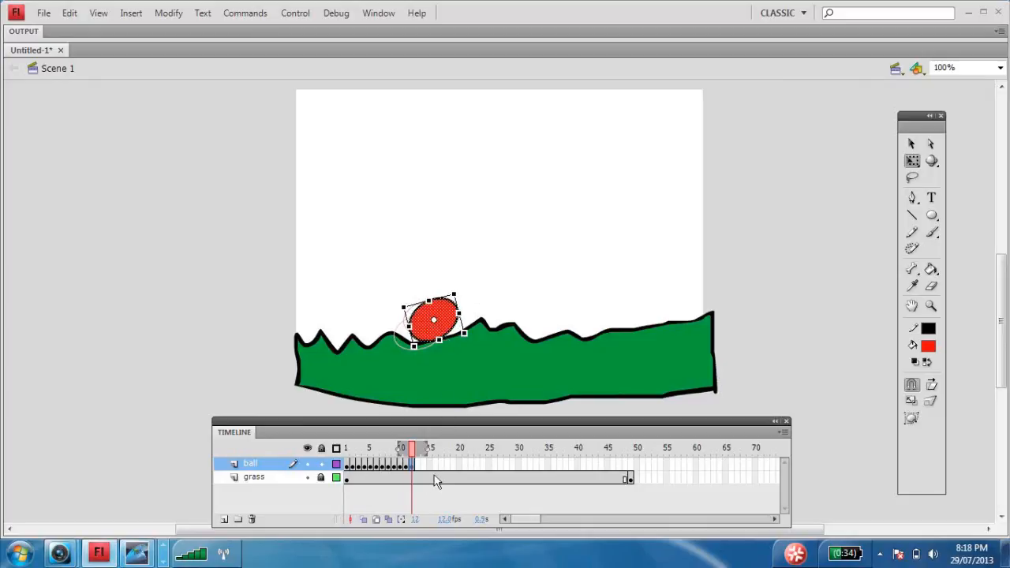
- Add a ball-layer keyframe at frame 13 and delete the ball from it
{"action": "left_click", "coordinate": [422, 464]}
{"action": "left_click", "coordinate": [417, 467]}
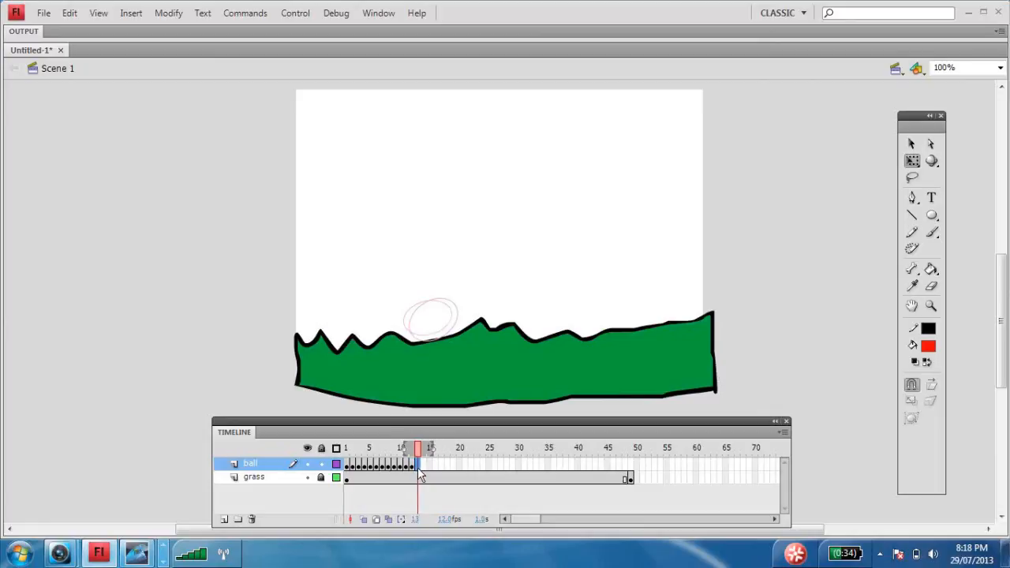
{"action": "key", "text": "F6"}
{"action": "left_click_drag", "start_coordinate": [445, 323], "coordinate": [462, 307]}
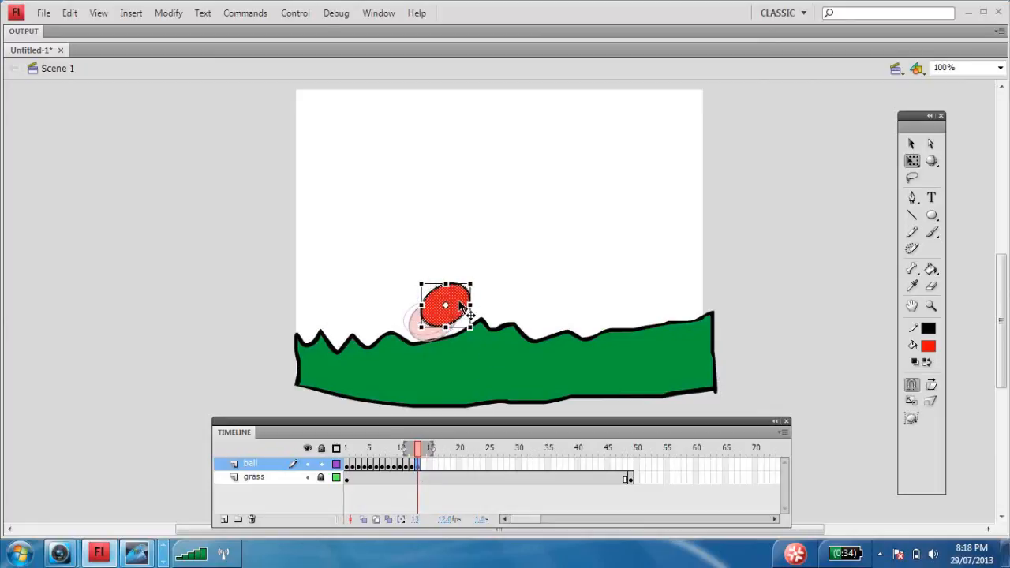
{"action": "key", "text": "Delete"}
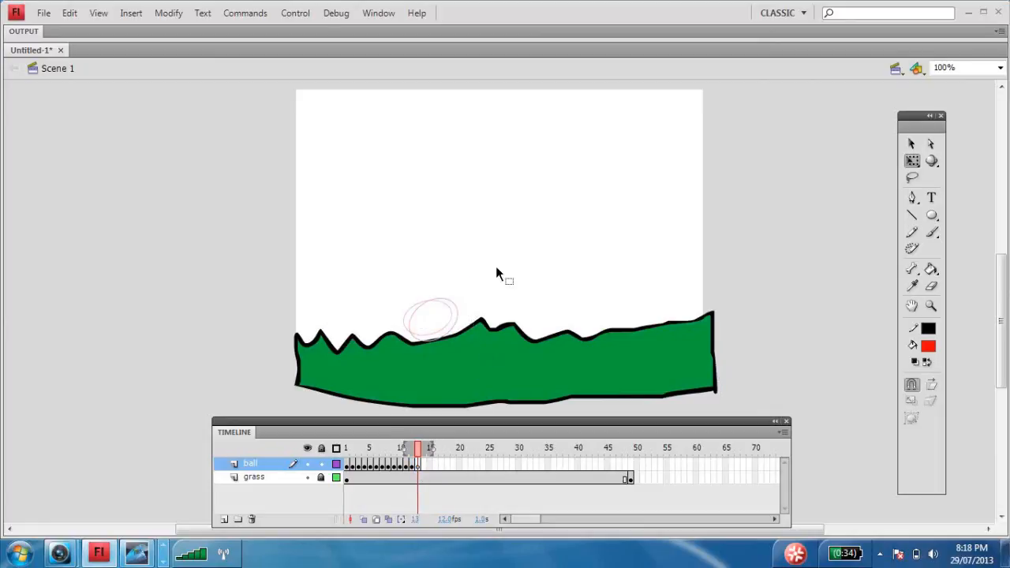
- Copy the round ball from frame 7 into ball-layer frame 13, position it just up and right of the squashed ball, and continue pasting at frame 14
{"action": "left_click", "coordinate": [381, 464]}
{"action": "left_click", "coordinate": [395, 294]}
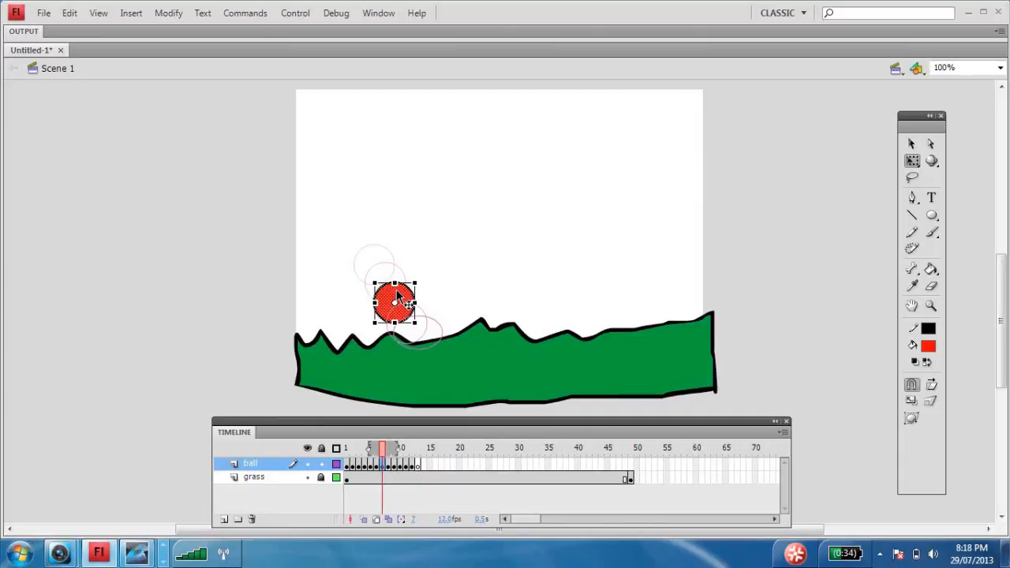
{"action": "left_click", "coordinate": [417, 464]}
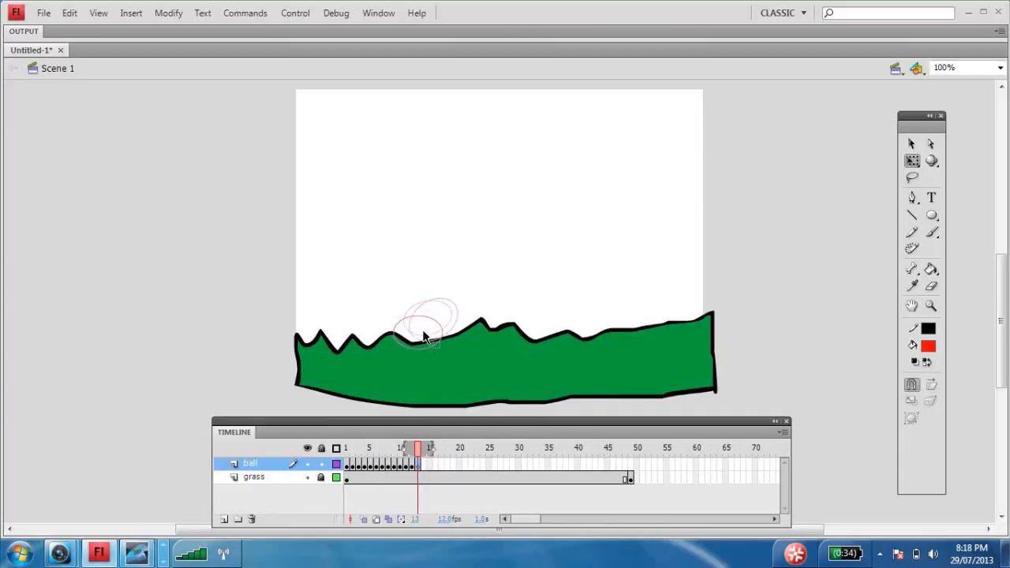
{"action": "key", "text": "ctrl+v"}
{"action": "left_click_drag", "start_coordinate": [500, 299], "coordinate": [451, 300]}
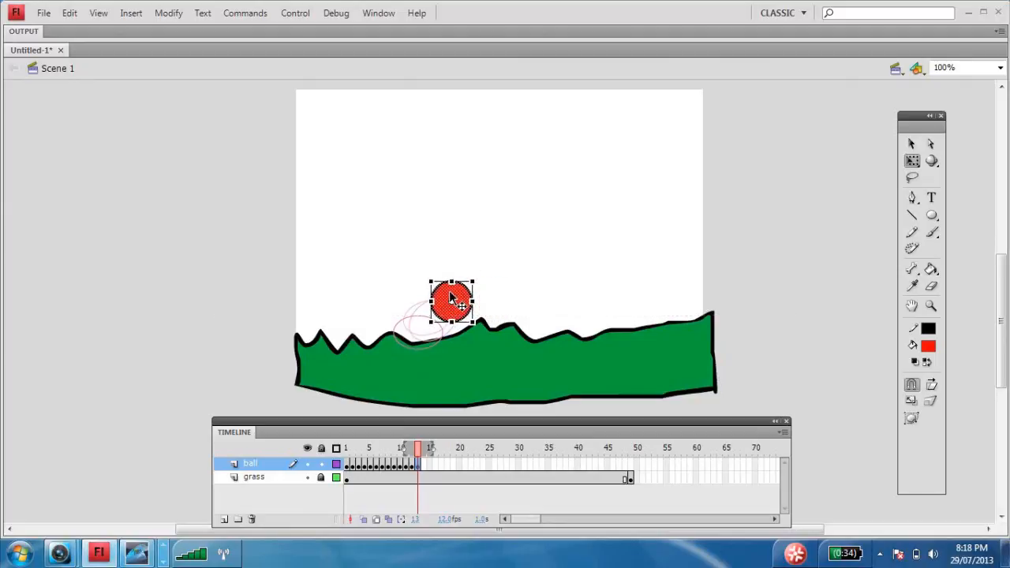
{"action": "left_click", "coordinate": [425, 464]}
{"action": "key", "text": "ctrl+shift+v"}
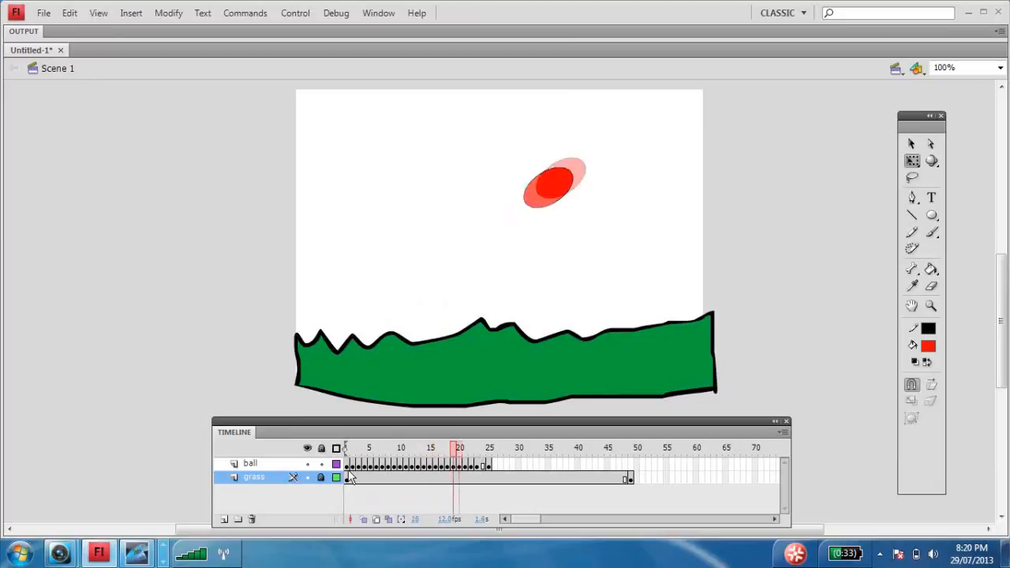
- Play the bouncing ball animation on the timeline and test the movie in its own SWF window
{"action": "left_click", "coordinate": [488, 467]}
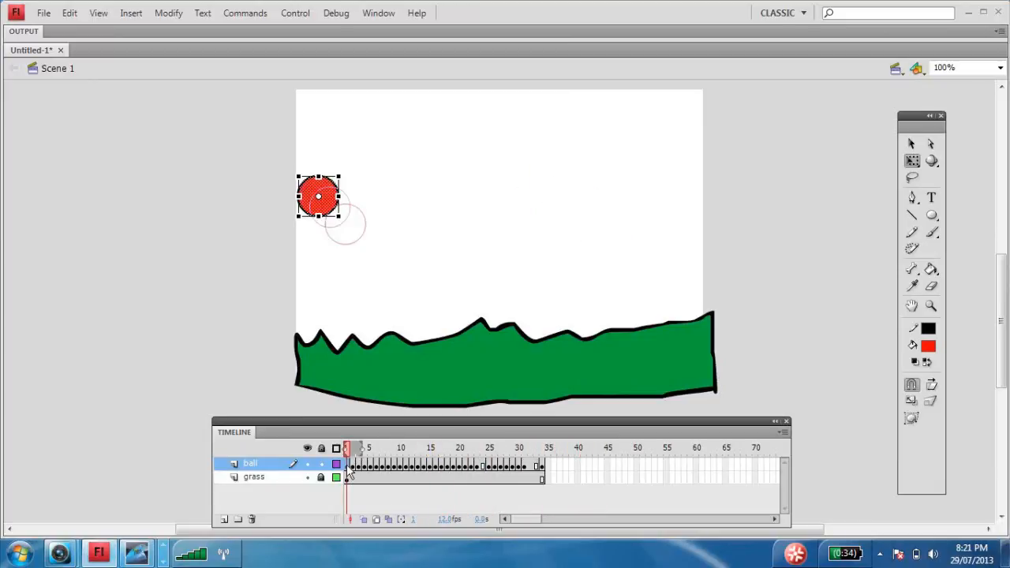
{"action": "key", "text": "Return"}
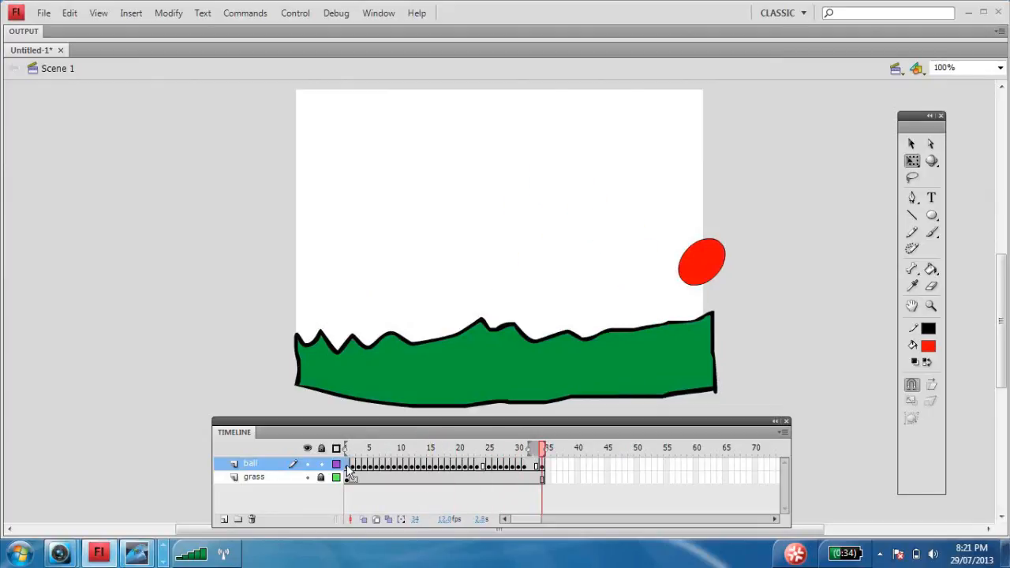
{"action": "key", "text": "ctrl+Return"}
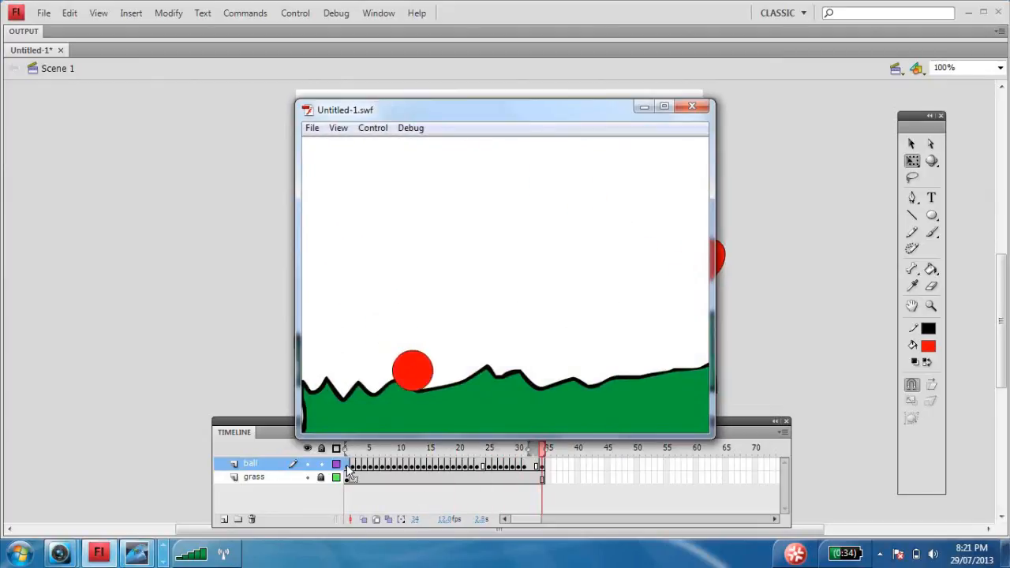